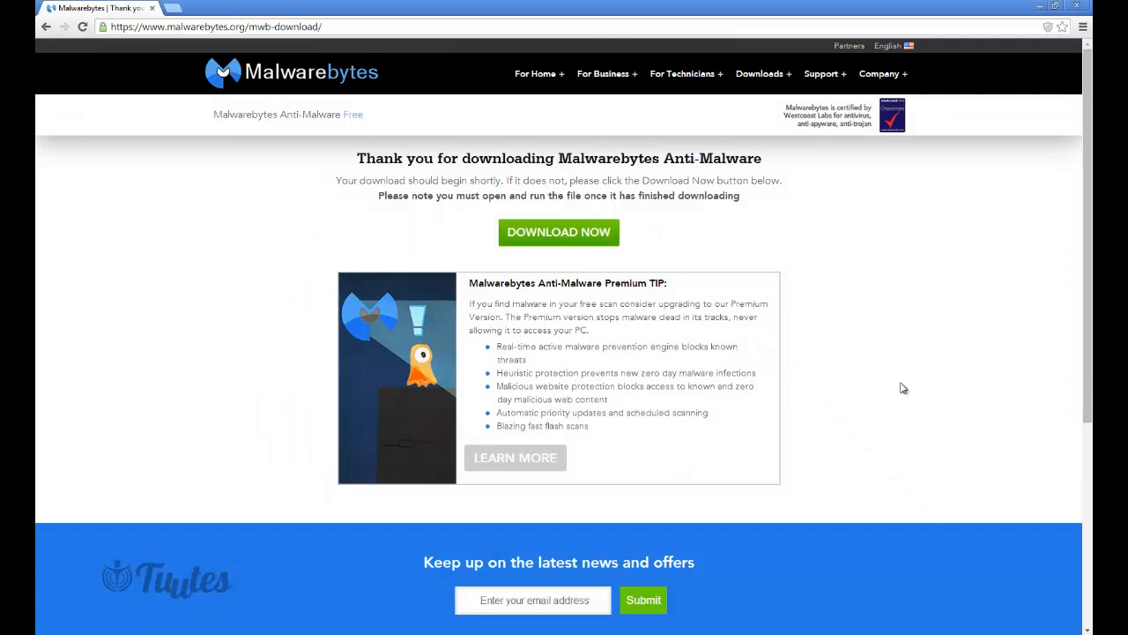
Download the Malwarebytes installer mbam-setup-2.0.2.1012.exe to the Desktop and close the browser.
click(557, 236)
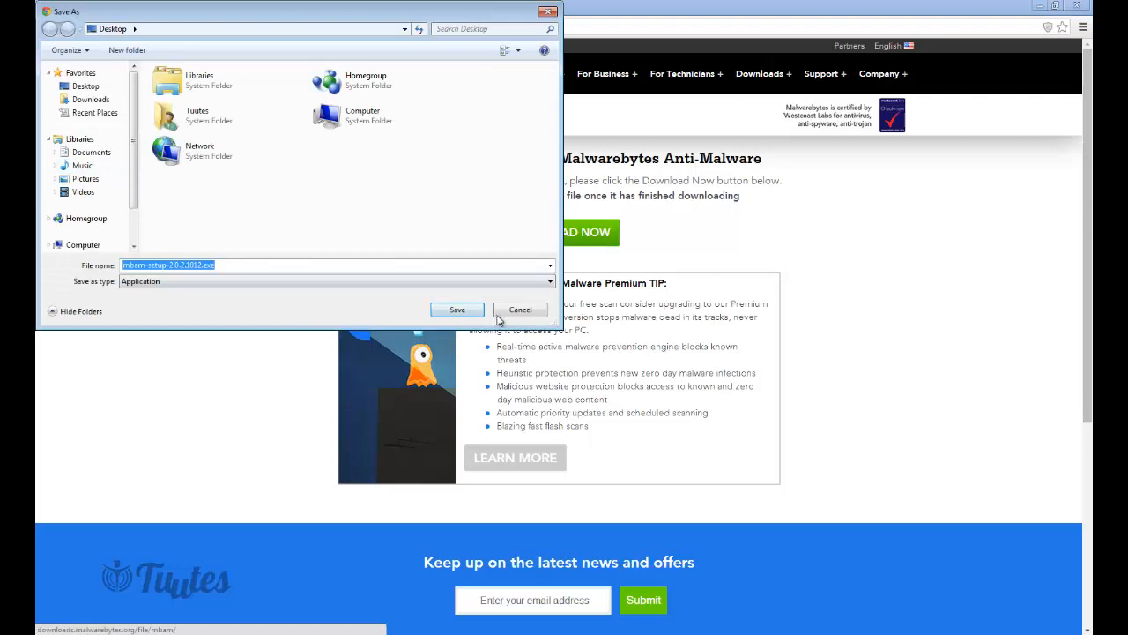
click(468, 312)
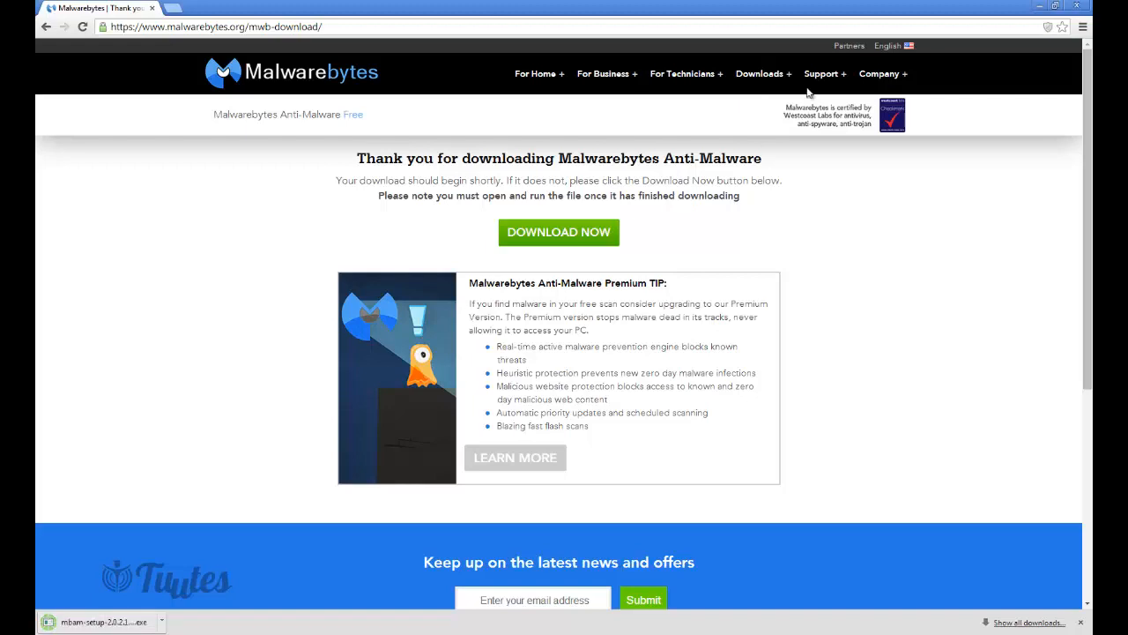
click(1076, 6)
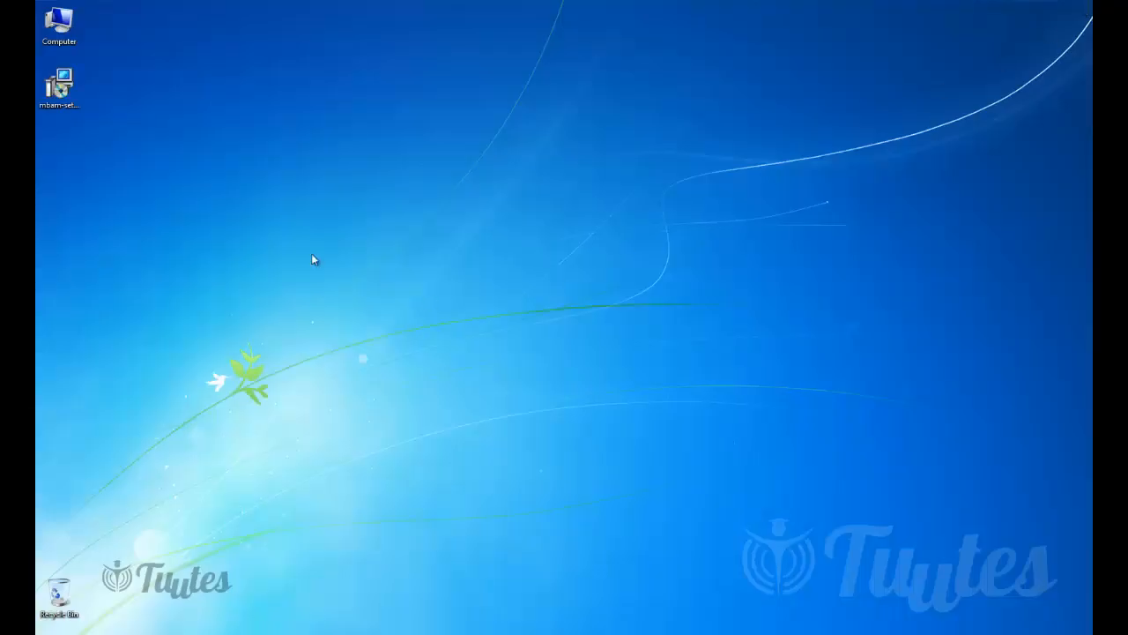
Run the downloaded mbam-setup installer from the desktop, allow it past the security warning, and choose English as the setup language.
click(59, 85)
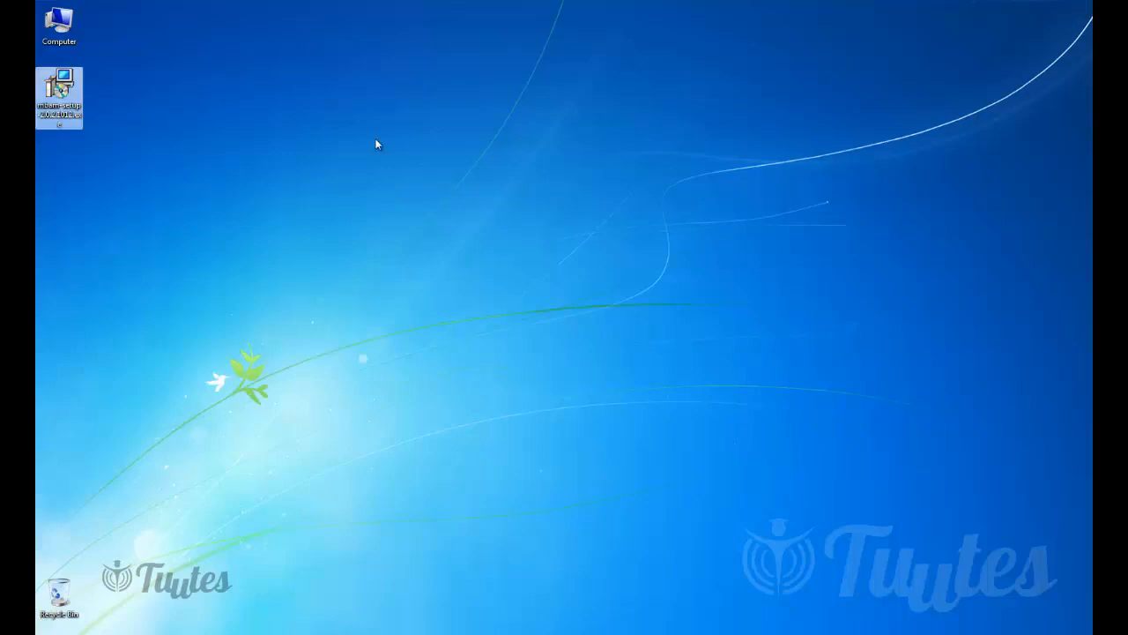
double_click(63, 91)
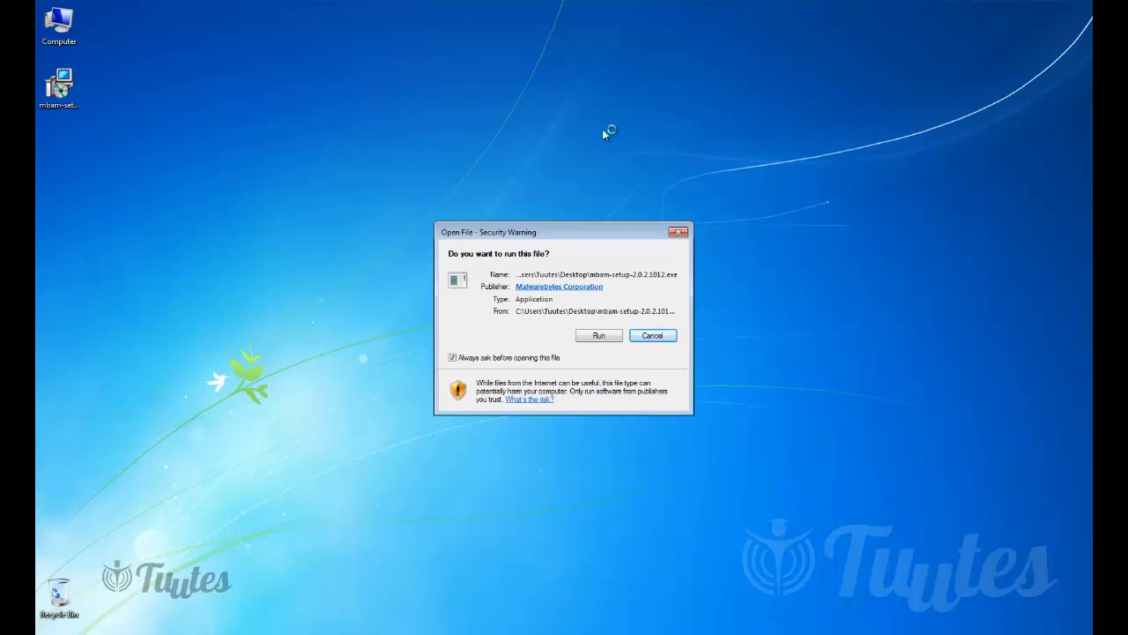
click(600, 338)
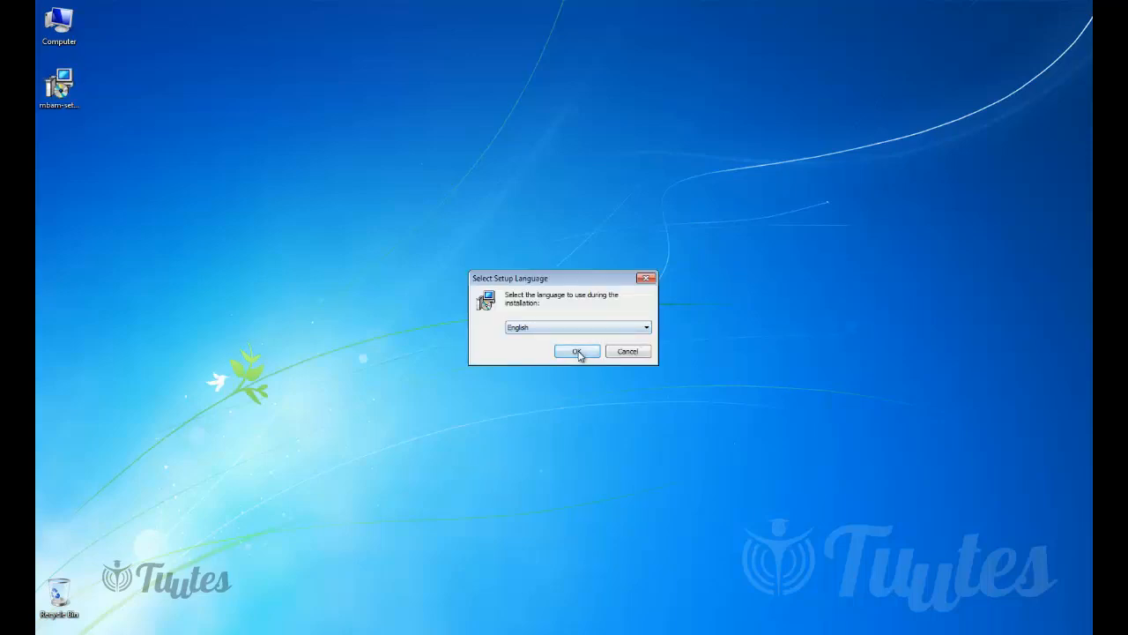
click(577, 351)
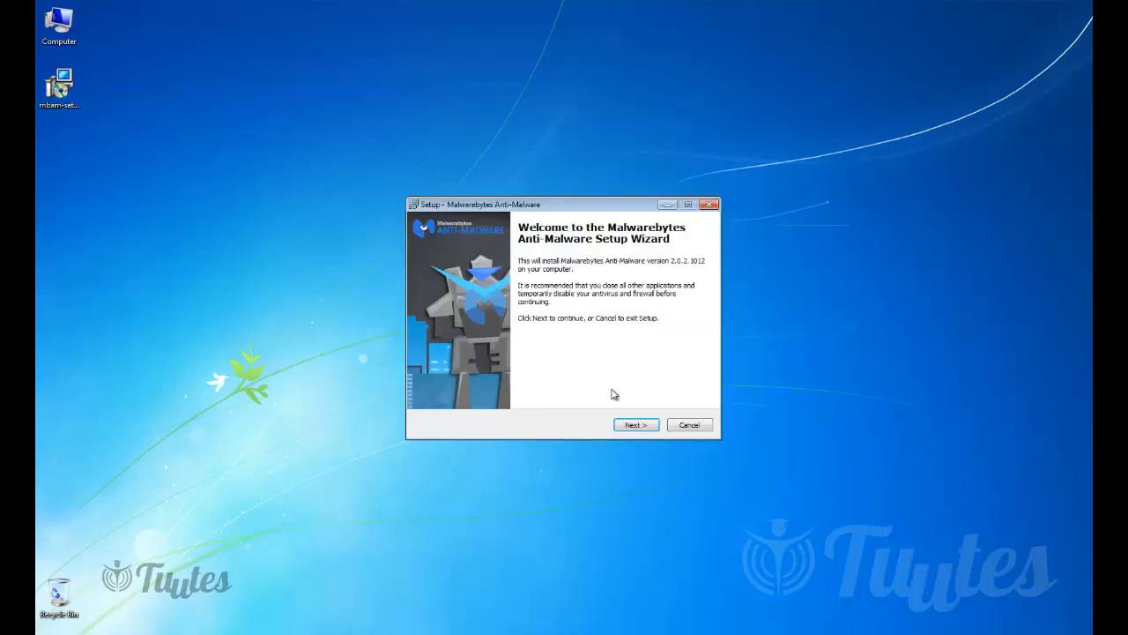
Proceed past the setup welcome page and accept the software license agreement after going through to its end.
click(642, 429)
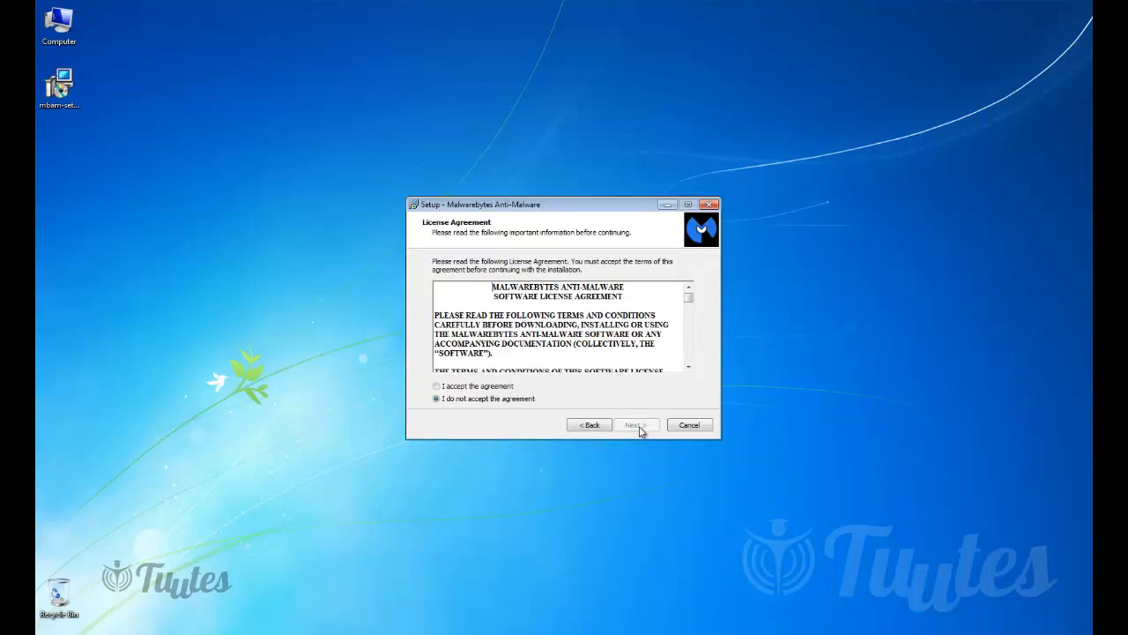
click(444, 387)
drag(689, 299, 691, 361)
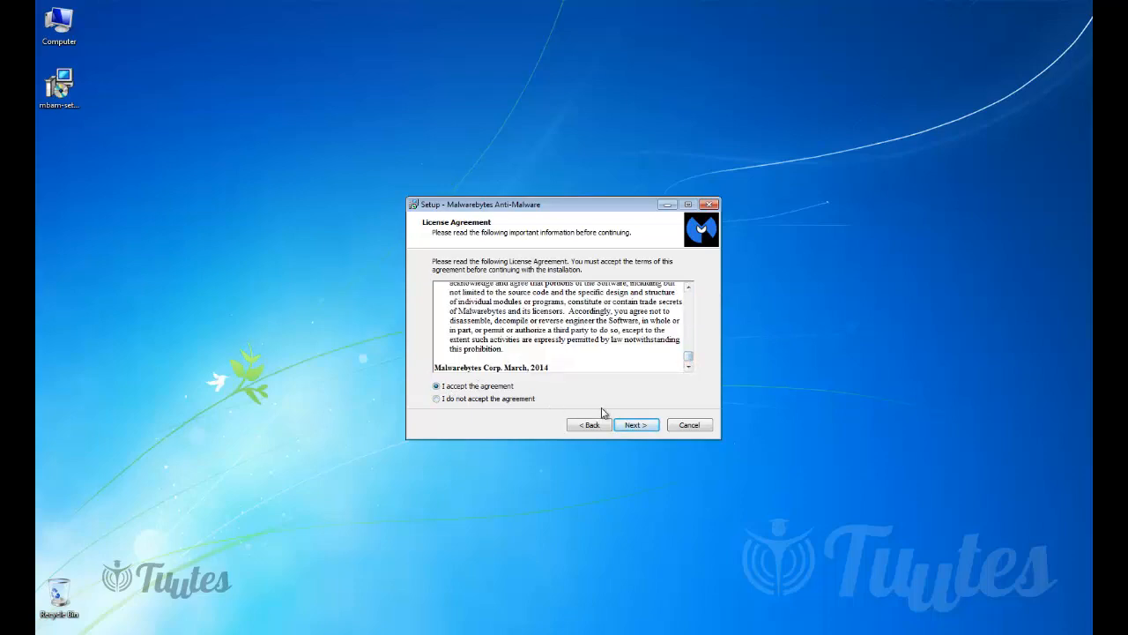
click(639, 426)
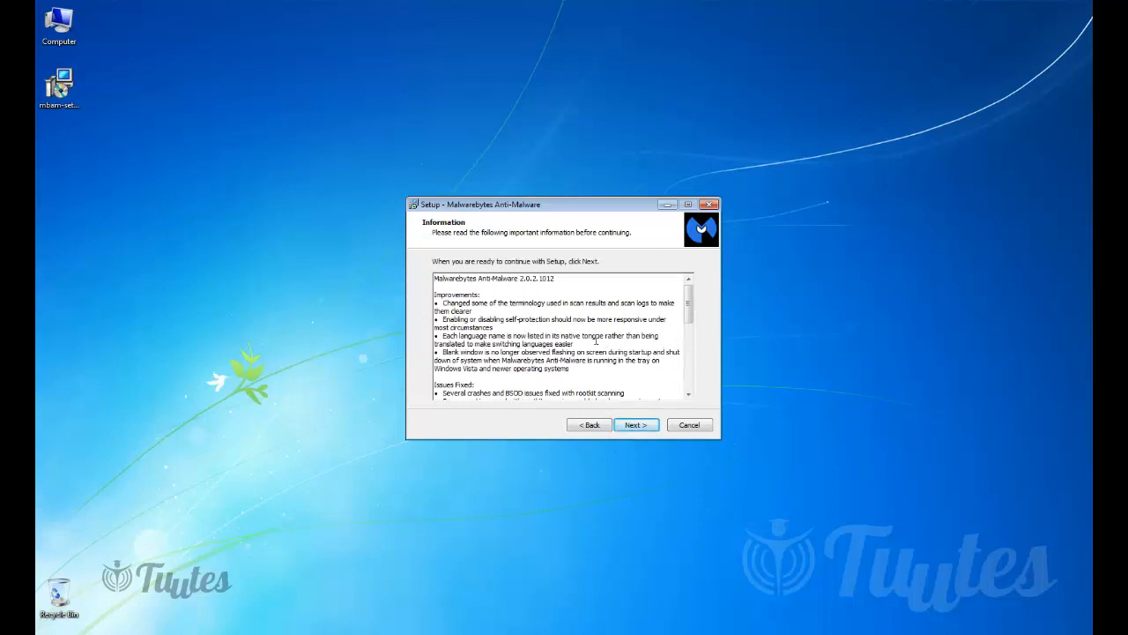
Keep the default destination folder C:\Program Files\Malwarebytes Anti-Malware, the default Start Menu folder, and the desktop icon option.
click(646, 428)
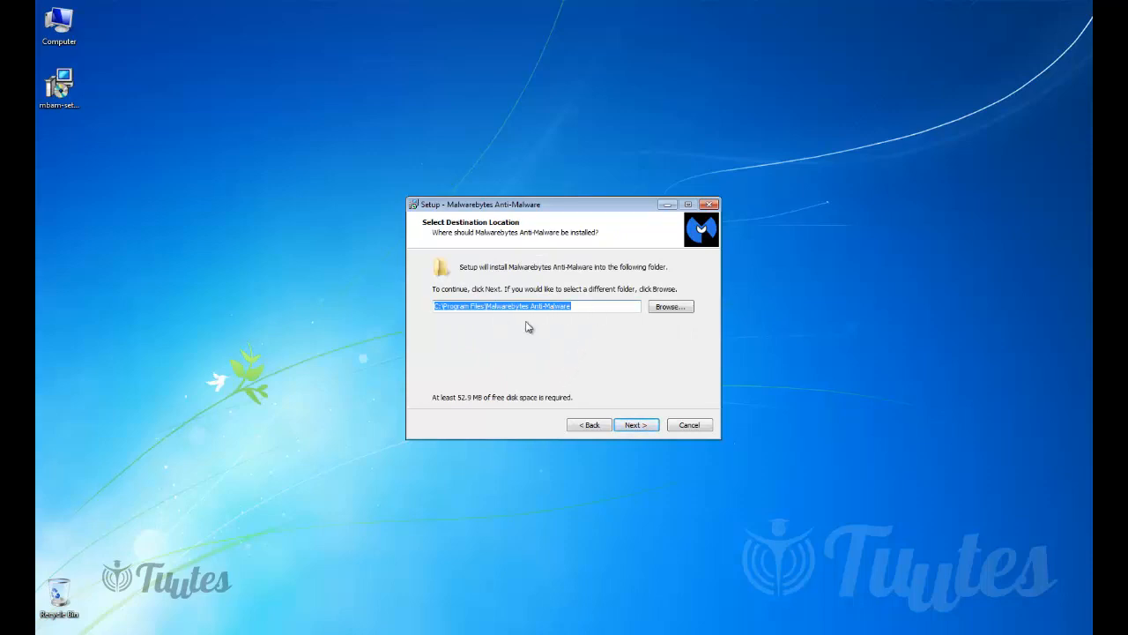
click(636, 427)
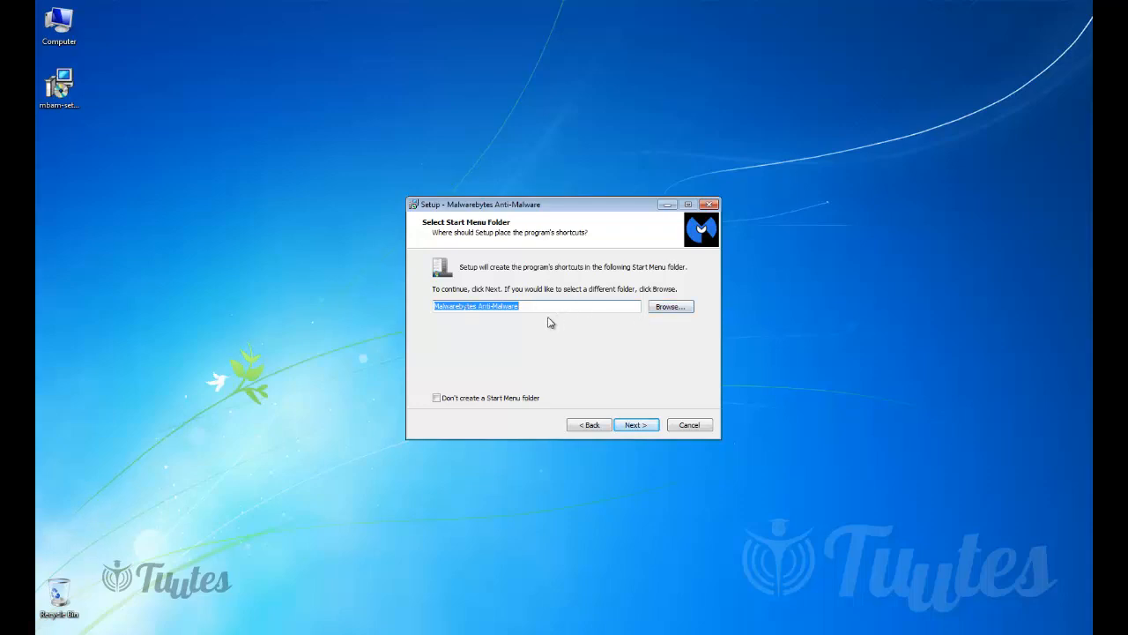
click(636, 425)
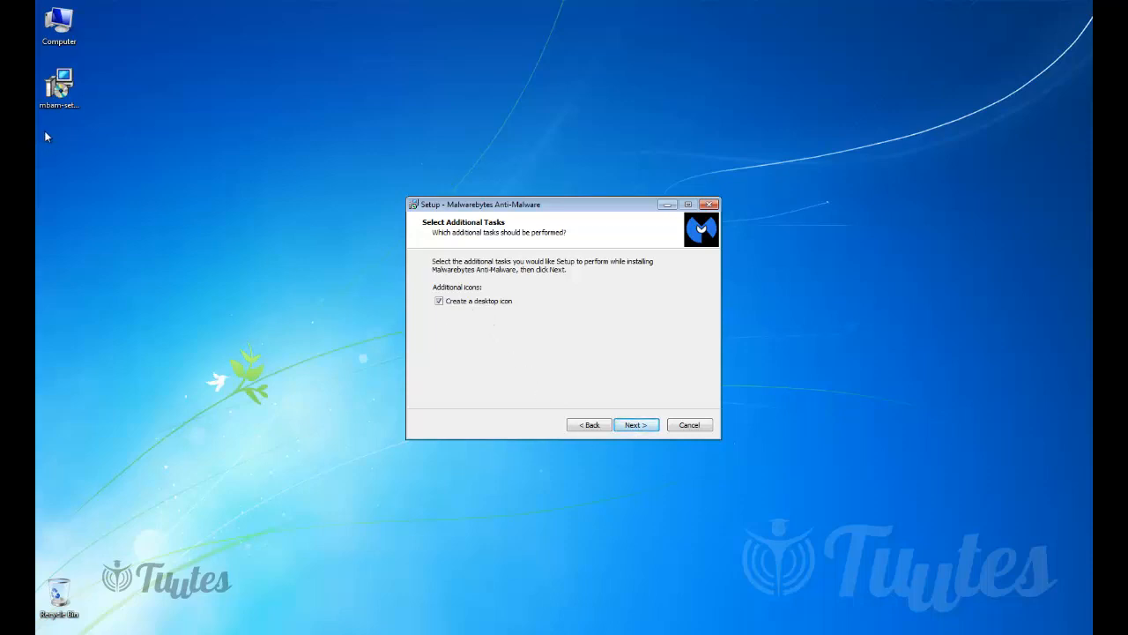
click(635, 426)
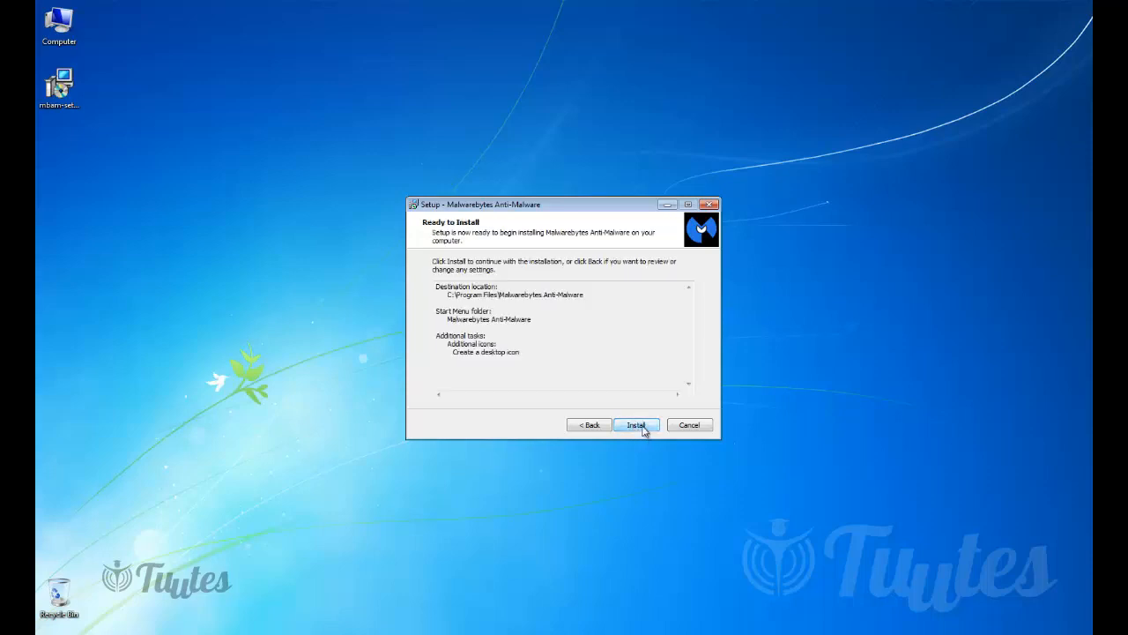
Install Malwarebytes Anti-Malware and finish the setup without enabling the free trial of Premium.
click(644, 428)
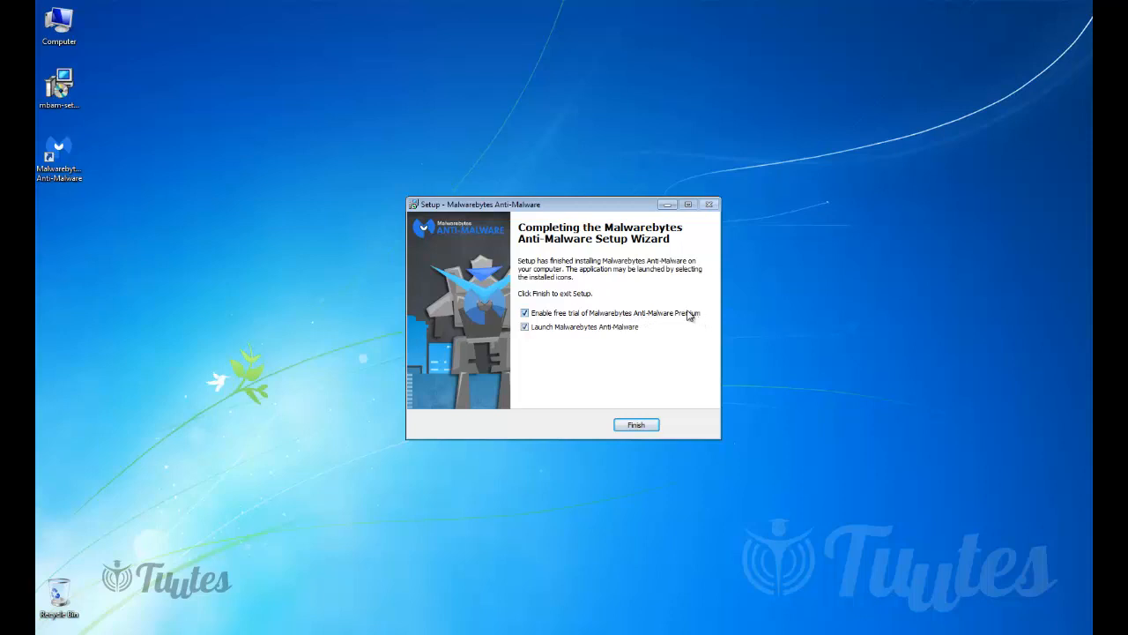
click(525, 312)
click(635, 425)
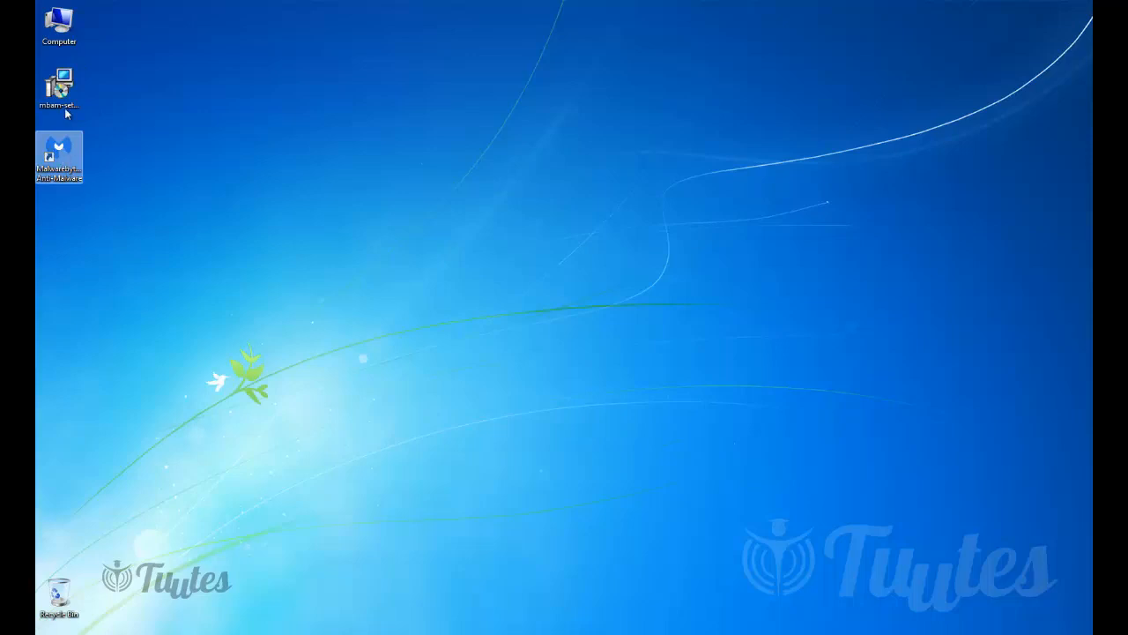
Move the mbam-setup installer to the Recycle Bin and place the Malwarebytes shortcut directly under the Computer icon.
drag(58, 86, 62, 600)
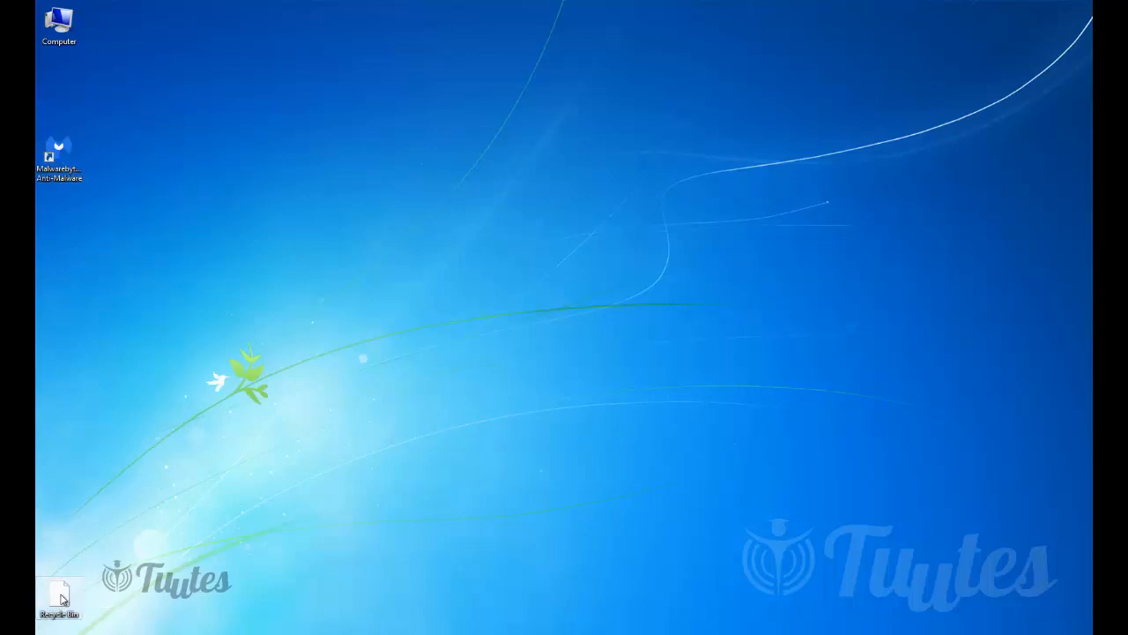
drag(58, 149, 78, 77)
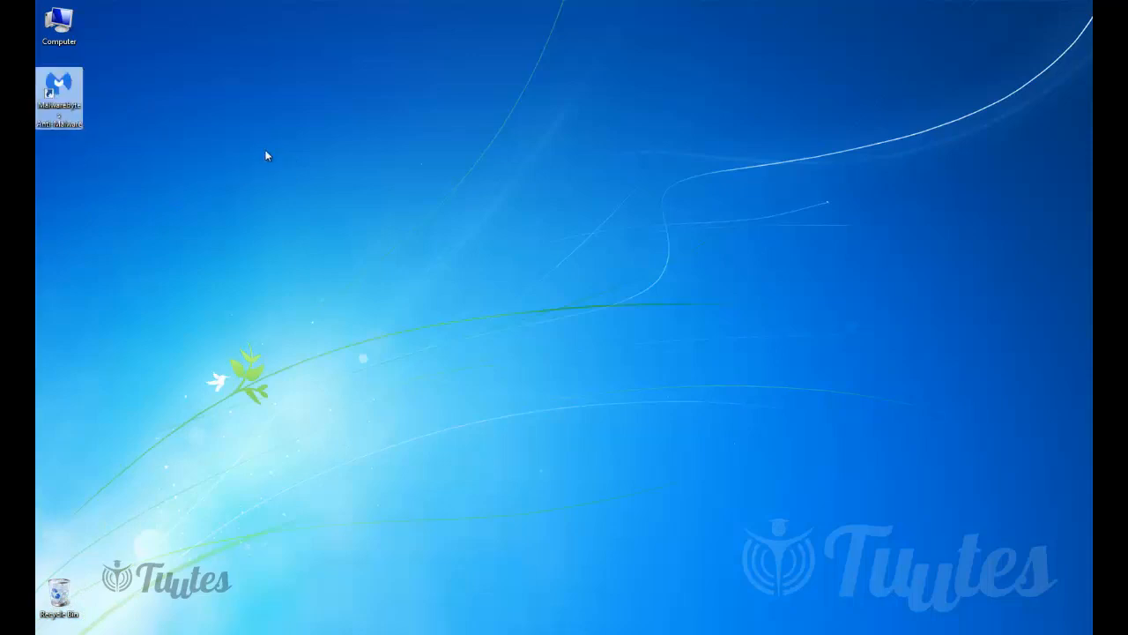
click(266, 151)
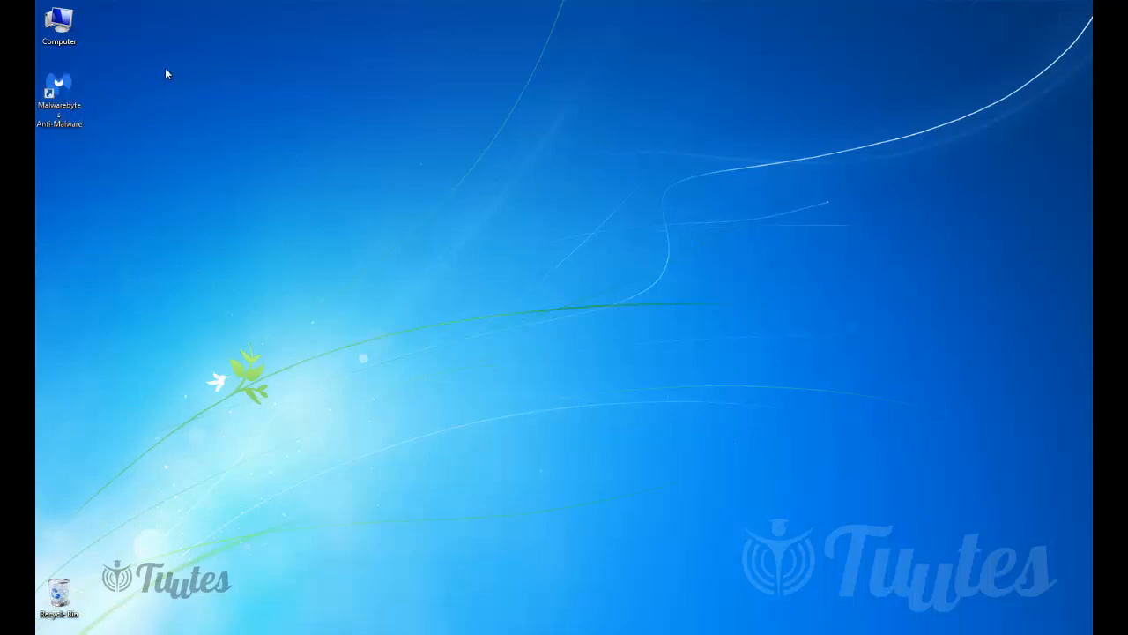
Open Malwarebytes Anti-Malware from the desktop, update its database, and start a scan.
double_click(71, 93)
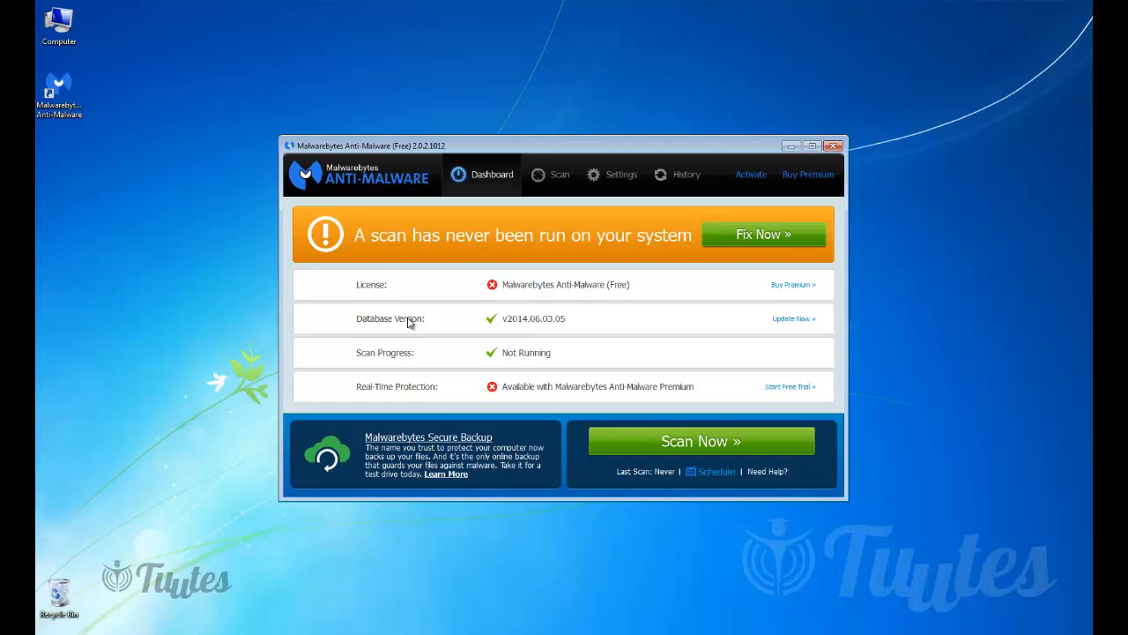
click(791, 321)
click(693, 447)
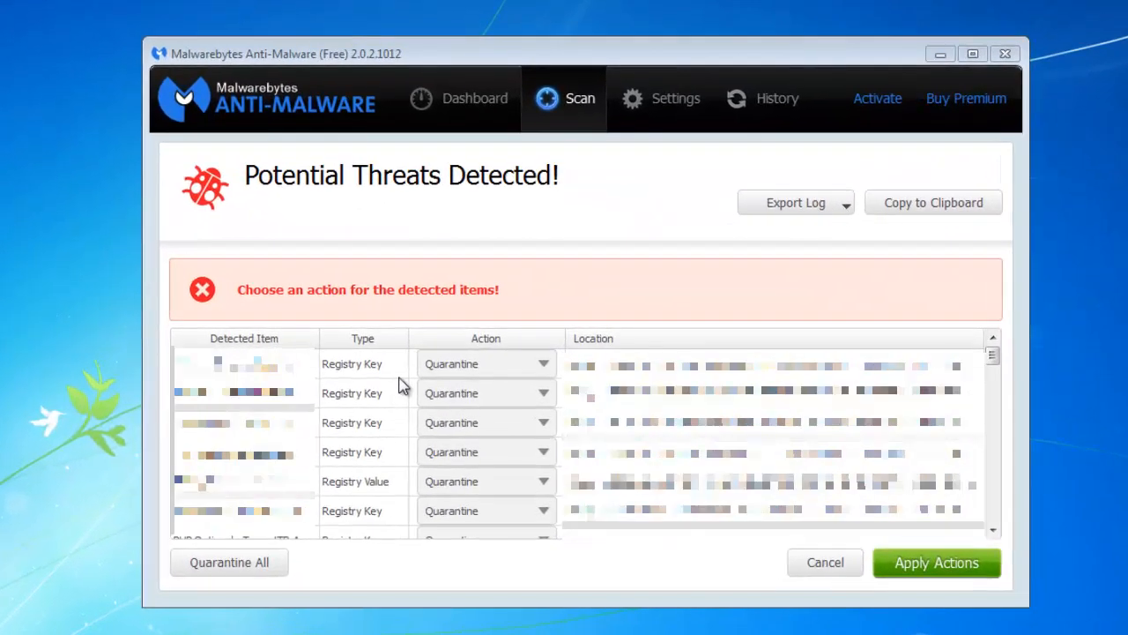
Review the list of detected threats and choose Quarantine as the action for the first registry key.
mouse_move(993, 356)
mouse_down()
mouse_move(995, 525)
mouse_move(994, 355)
mouse_up()
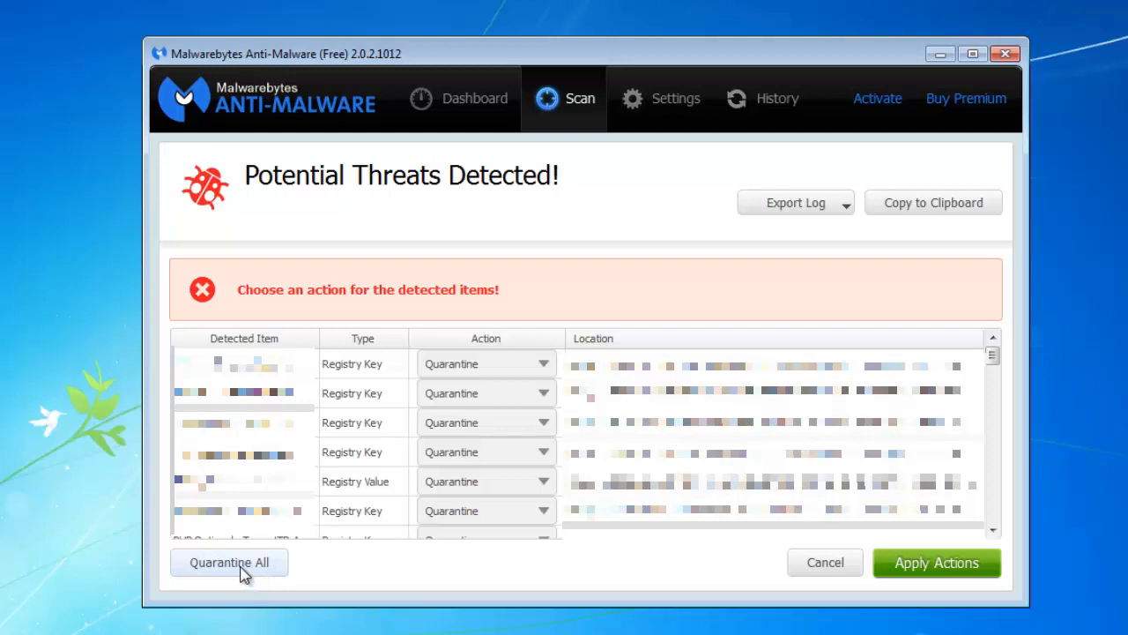
click(544, 365)
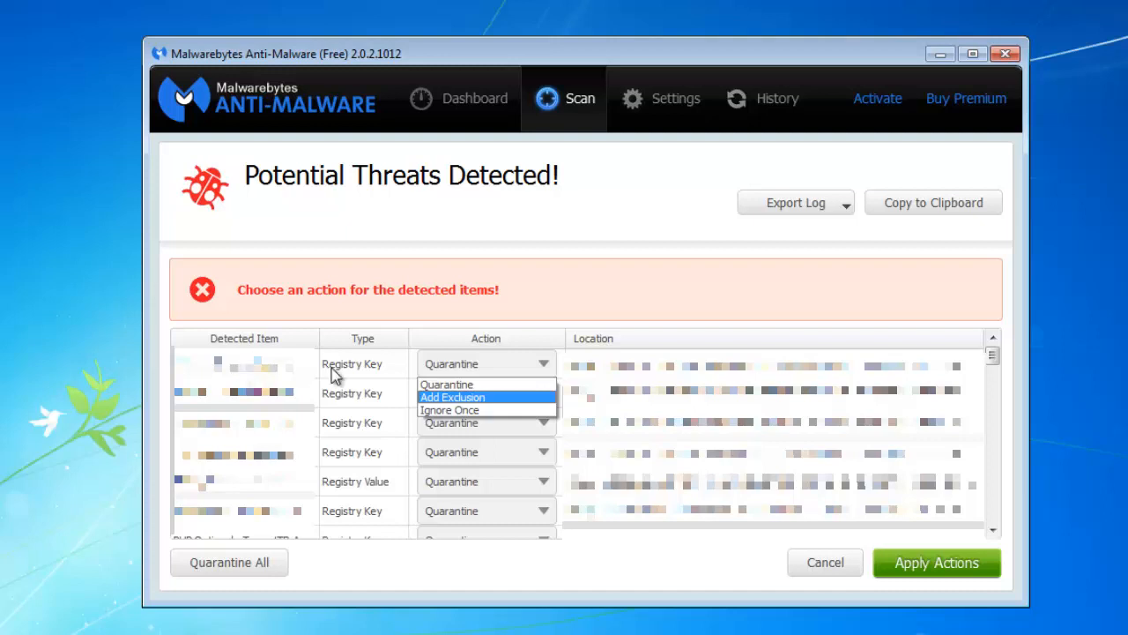
click(462, 386)
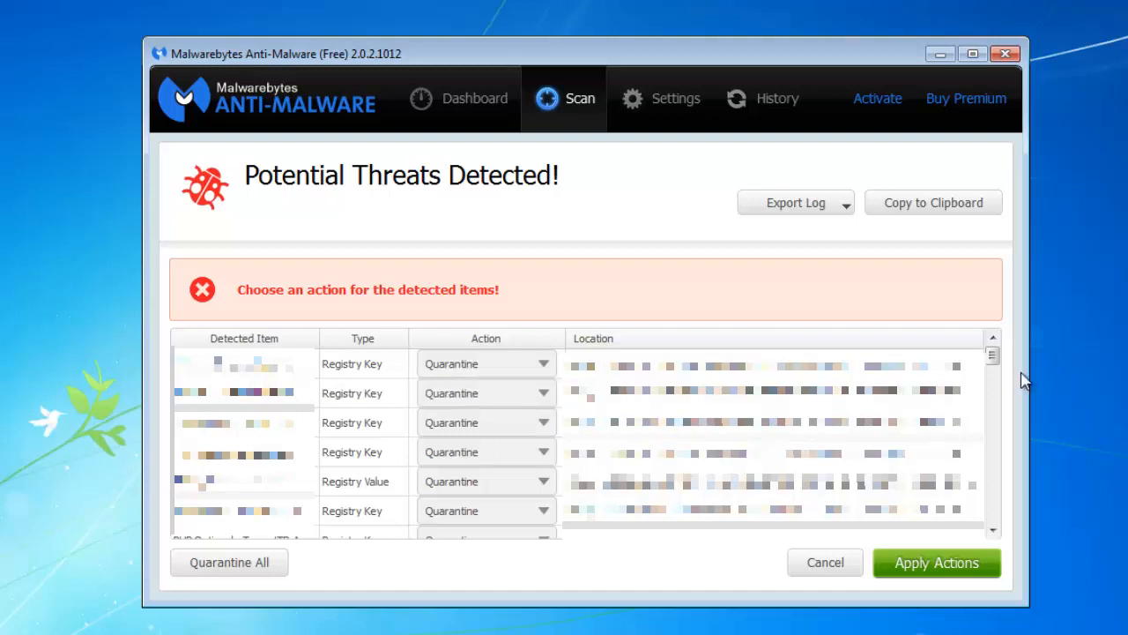
mouse_move(994, 361)
mouse_down()
mouse_move(994, 397)
mouse_move(992, 355)
mouse_up()
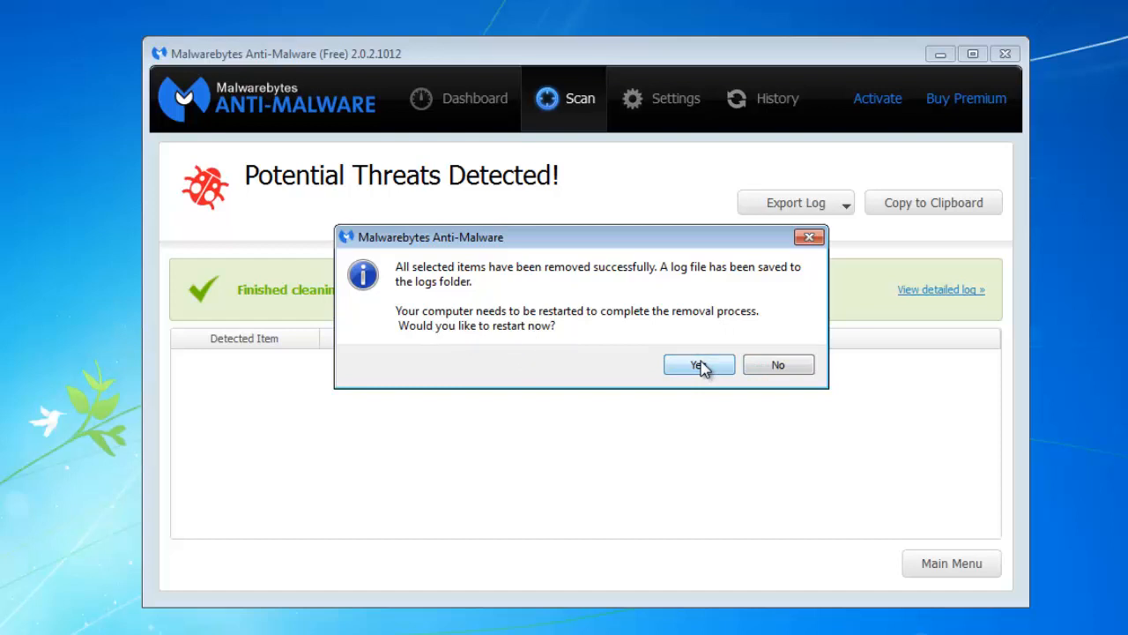
Decline restarting the computer after the threat removal and close the Malwarebytes window.
click(781, 365)
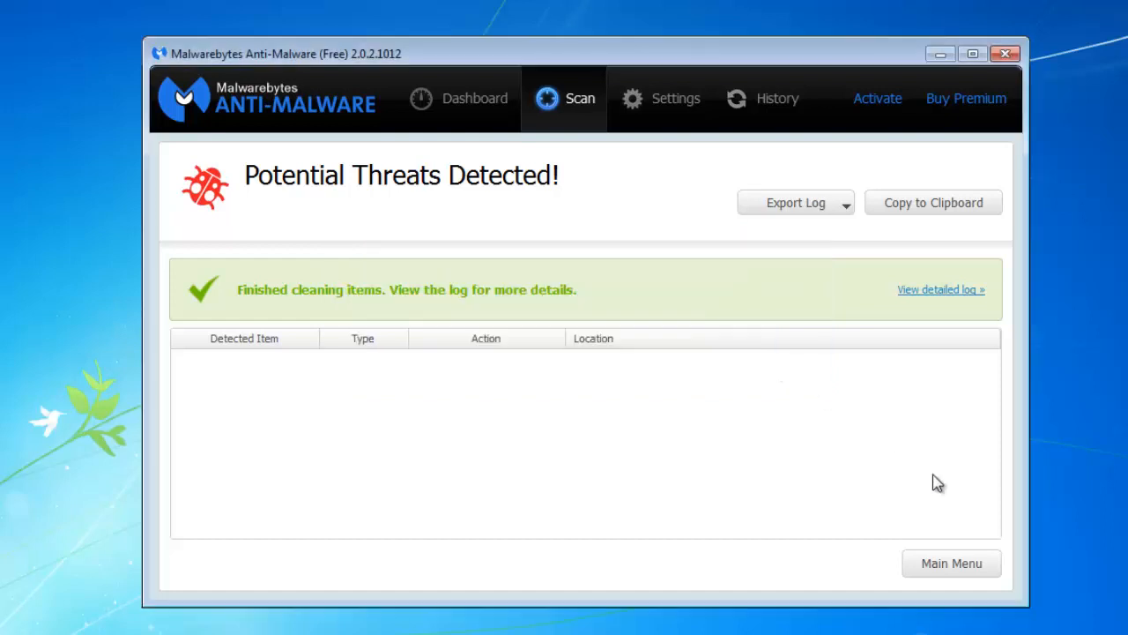
click(1004, 54)
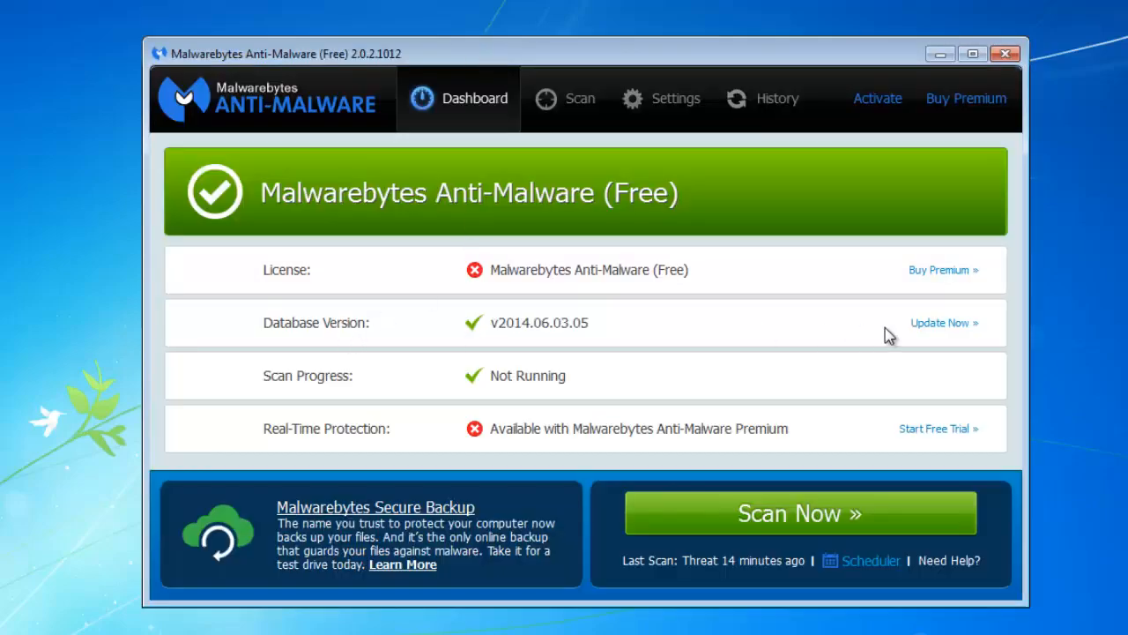
Check for updates to the malware database from the Malwarebytes dashboard.
click(951, 325)
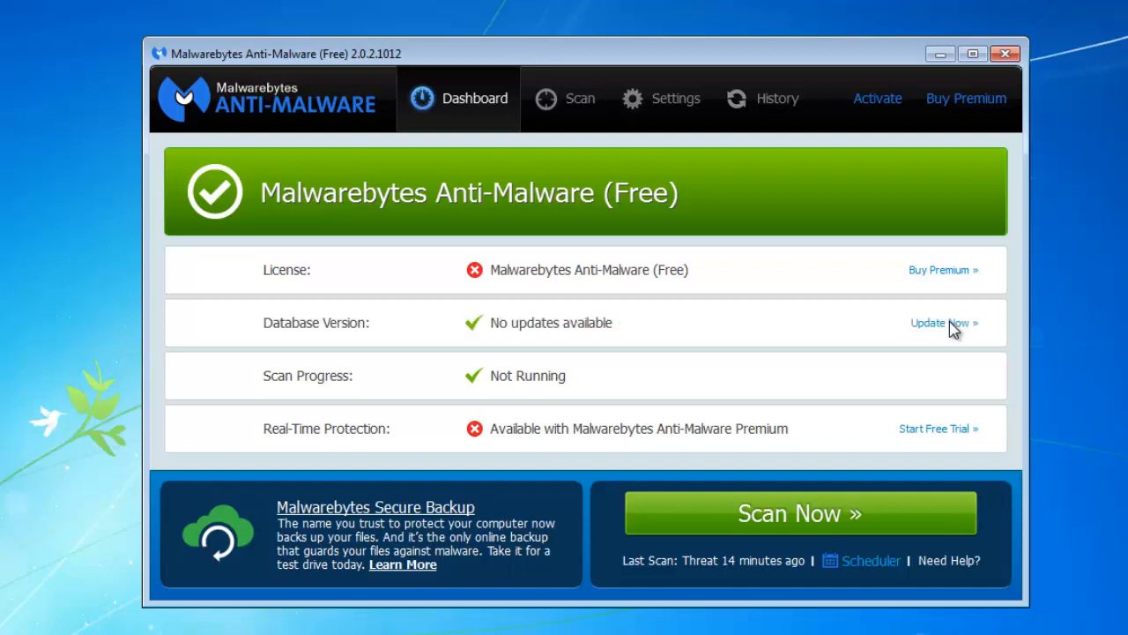